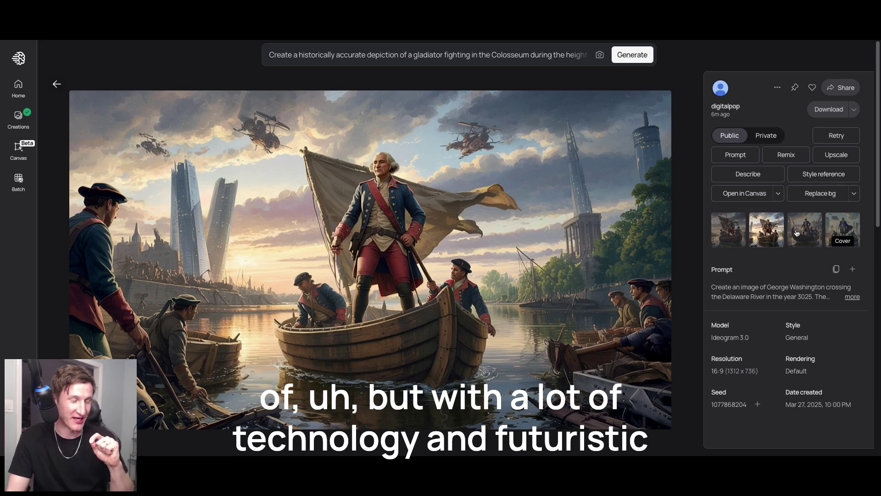
- View the third and fourth variations of the George Washington river crossing image
{"action": "left_click", "coordinate": [797, 232]}
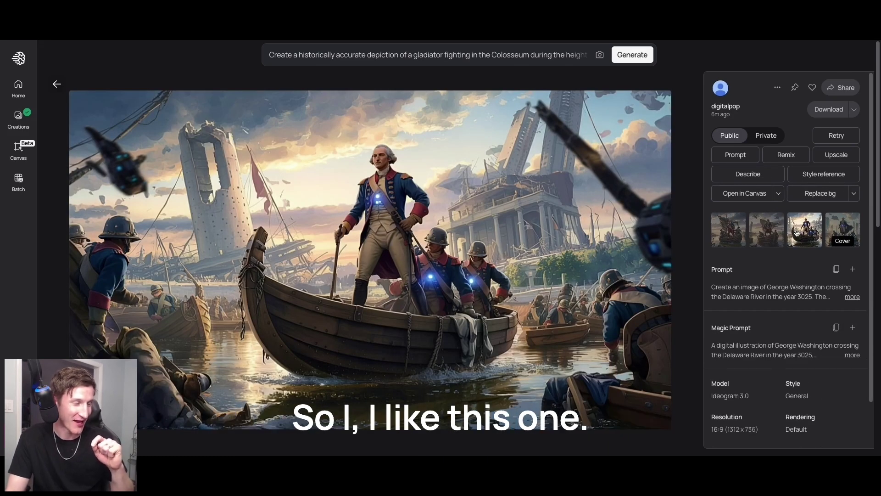
{"action": "left_click", "coordinate": [836, 228]}
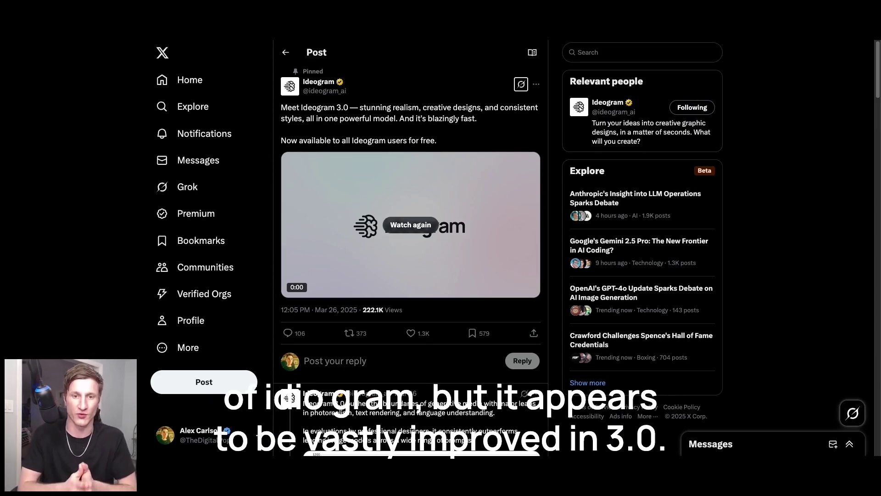
{"action": "left_click", "coordinate": [382, 291]}
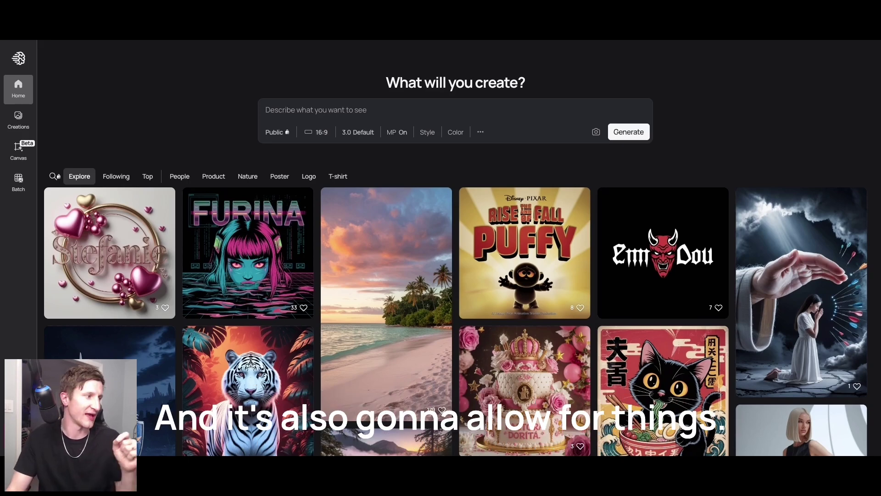
- Open a blank project in the Canvas workspace and place the cursor in its prompt field
{"action": "left_click", "coordinate": [19, 148]}
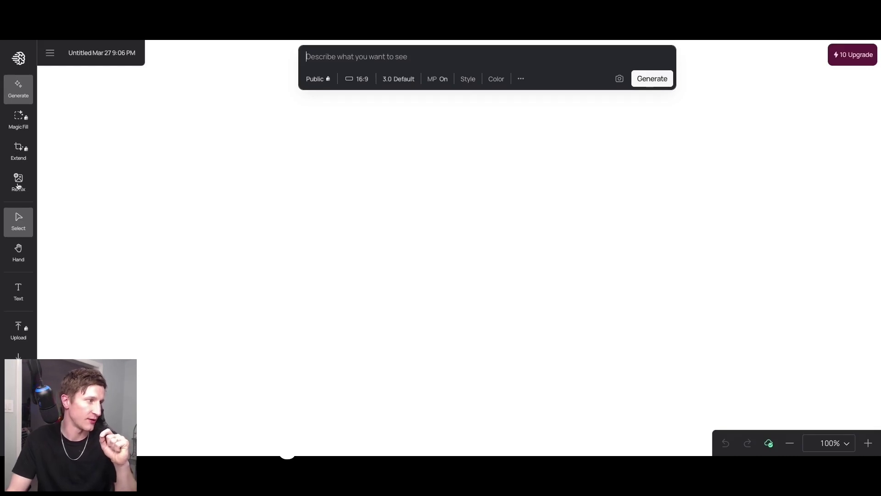
{"action": "left_click", "coordinate": [389, 57]}
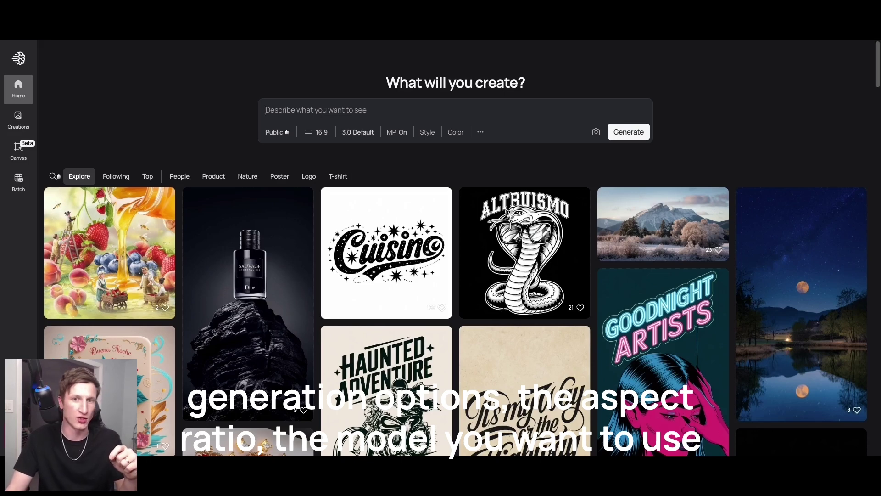
- Set Magic Prompt to Auto and review the available style, color palette and additional generation options
{"action": "left_click", "coordinate": [403, 137]}
{"action": "left_click", "coordinate": [404, 180]}
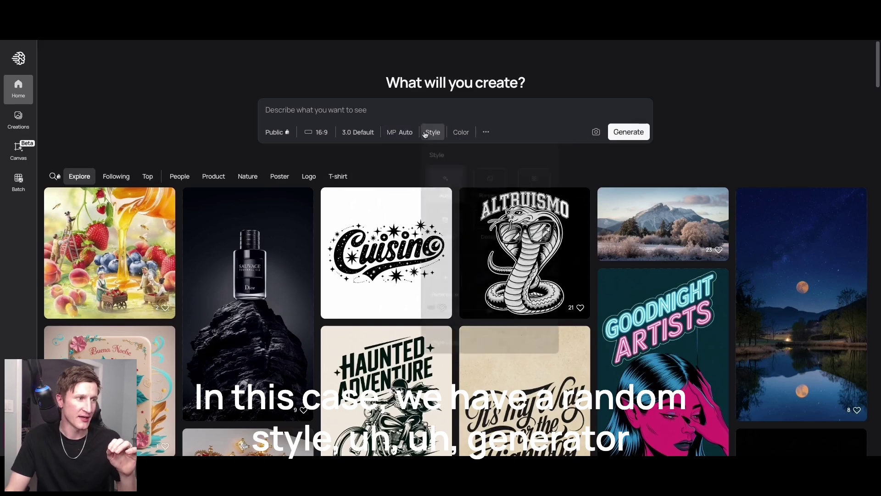
{"action": "left_click", "coordinate": [433, 132]}
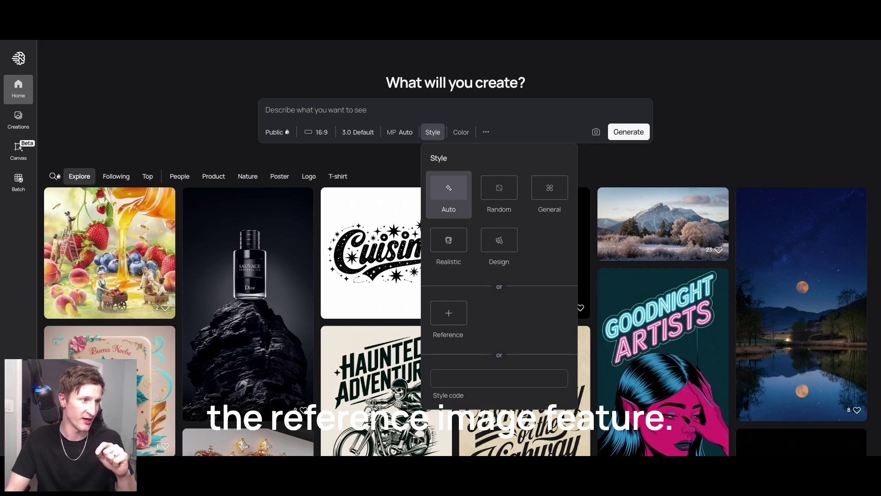
{"action": "left_click", "coordinate": [461, 132]}
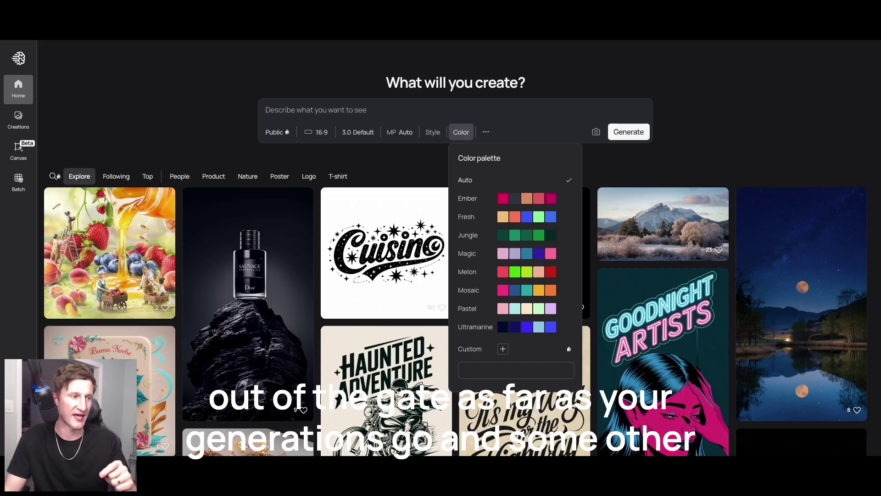
{"action": "left_click", "coordinate": [793, 103]}
{"action": "left_click", "coordinate": [486, 131]}
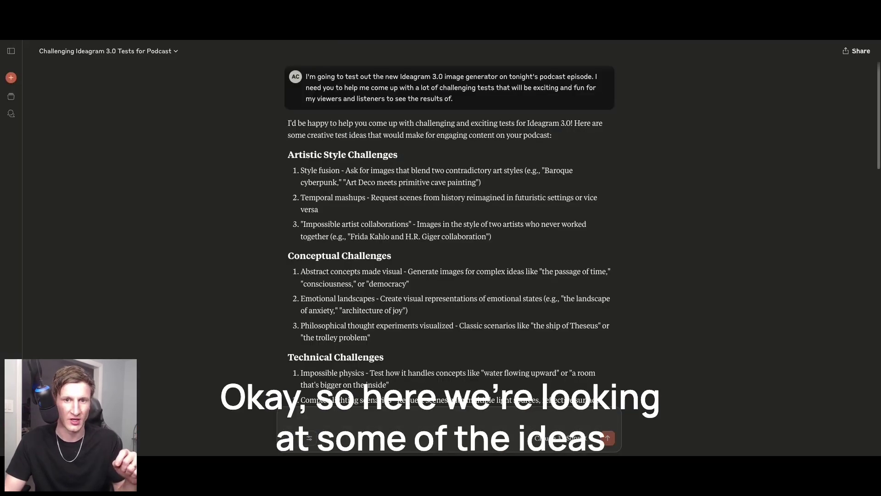
- Read through the artistic style, conceptual, technical and narrative challenge ideas in the chat's answer
{"action": "scroll", "coordinate": [450, 230], "scroll_direction": "down", "scroll_amount": 1}
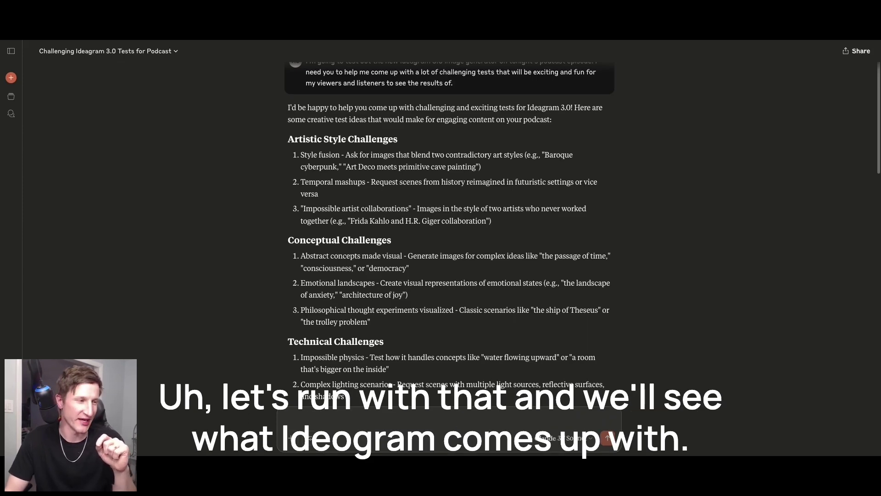
{"action": "scroll", "coordinate": [390, 385], "scroll_direction": "down", "scroll_amount": 3}
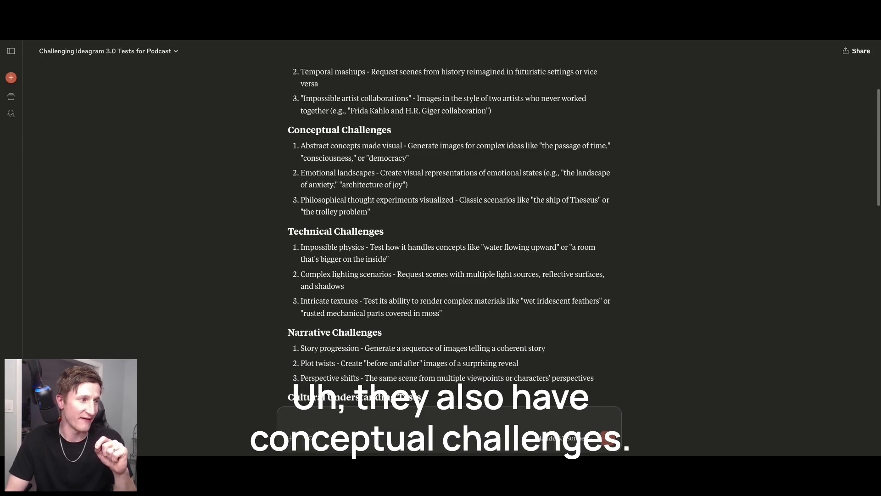
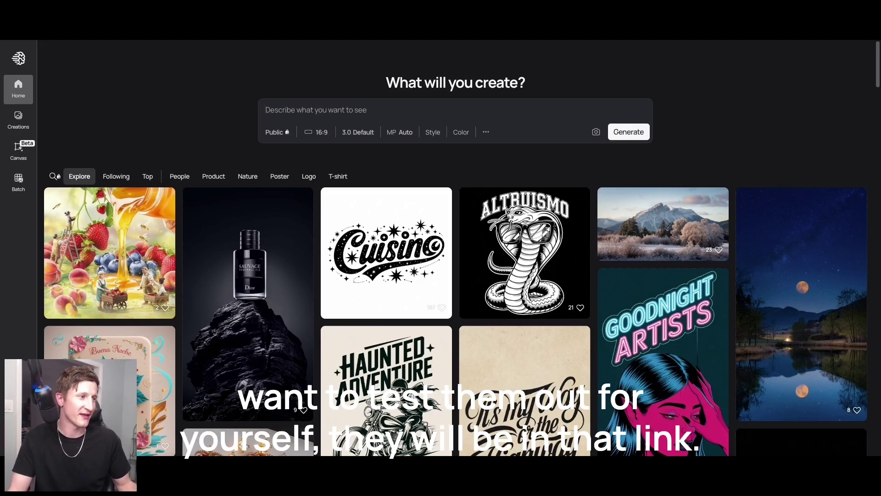
- Enter the prompt for George Washington crossing the Delaware River in the year 3025 and generate the images in 16:9
{"action": "type", "text": "Create an image of George Washington crossing the Delaware River in the year 3025. The scene should maintain the iconic composition of the original Emanuel Leutze painting, but set in a futuristic environment. Washington should be standing proudly at the front of a hovering vessel that replaces the wooden boat. His uniform should blend 18th-century military styling with futuristic elements. The other soldiers should wear similar hybrid attire. Instead of ice floes, they're navigating through floating debris of old technology. The background should show a post-apocalyptic version of the Delaware with the ruins of future skyscrapers partially submerged in water. The lighting should maintain the dramatic dawn atmosphere of the original painting but with additional light sources from hovering drones and futuristic technology."}
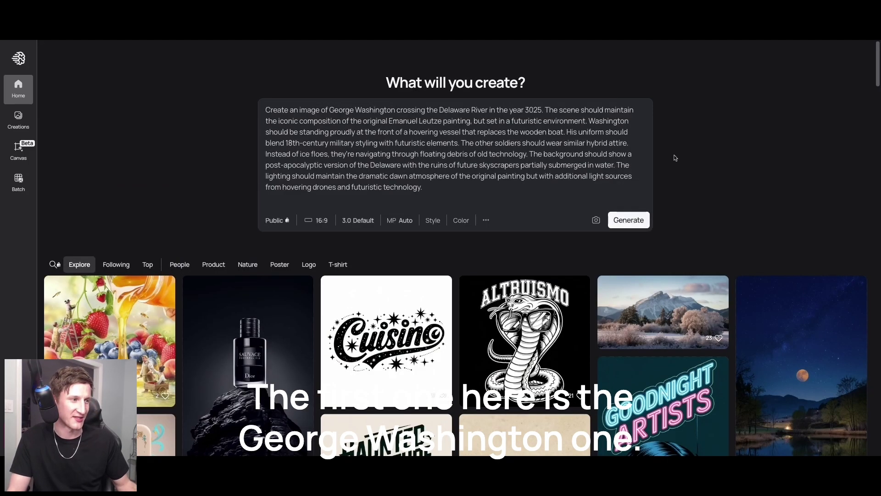
{"action": "key", "text": "BackSpace"}
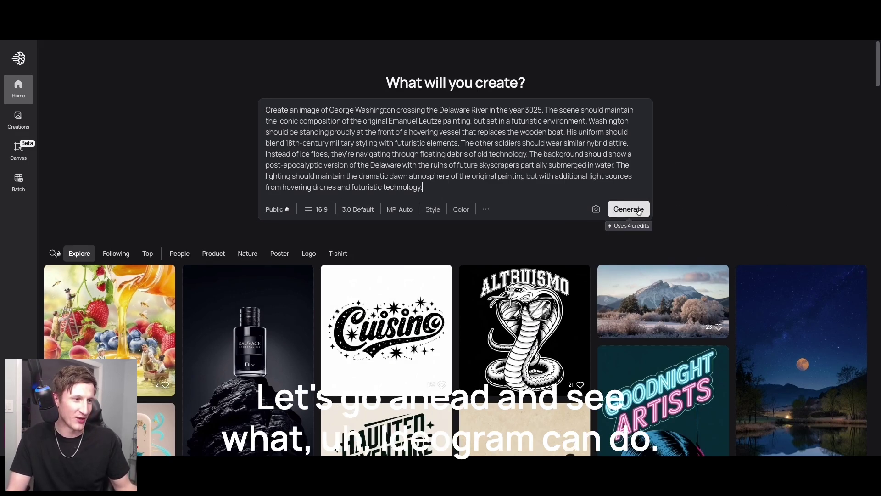
{"action": "left_click", "coordinate": [628, 209]}
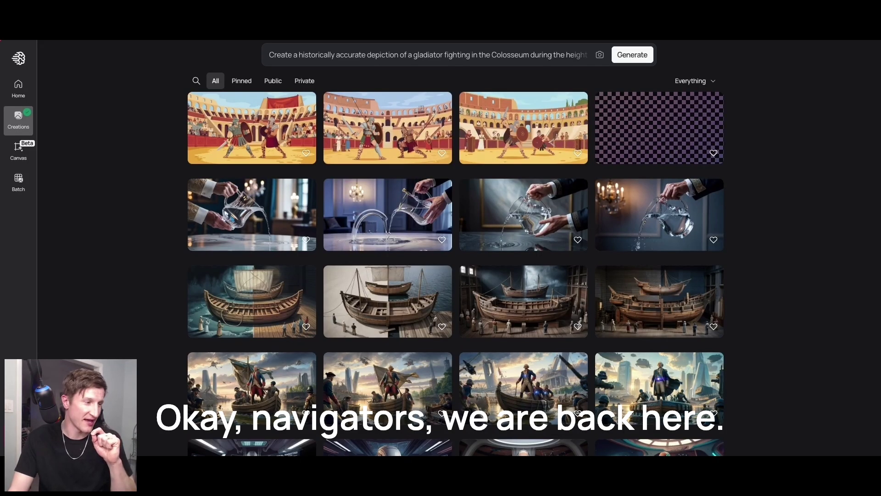
- Open the George Washington generation from the creations gallery and view all four variations at full size
{"action": "left_click", "coordinate": [277, 388]}
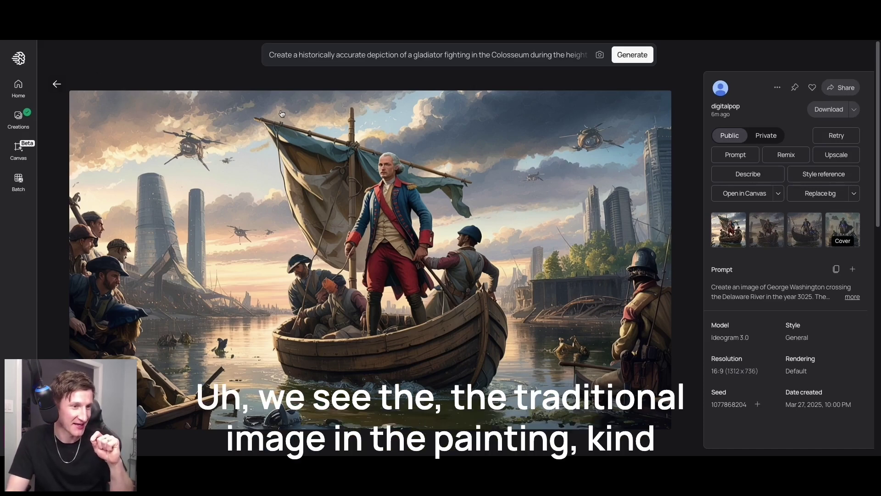
{"action": "left_click", "coordinate": [766, 229]}
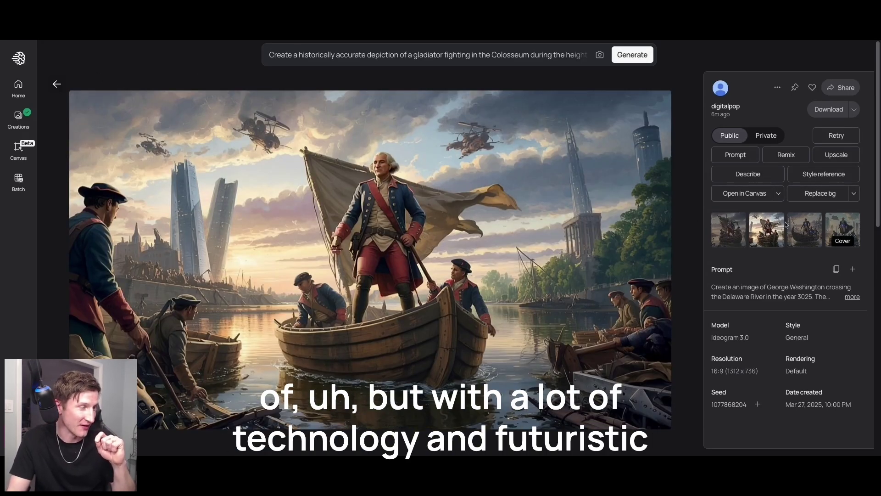
{"action": "left_click", "coordinate": [797, 232]}
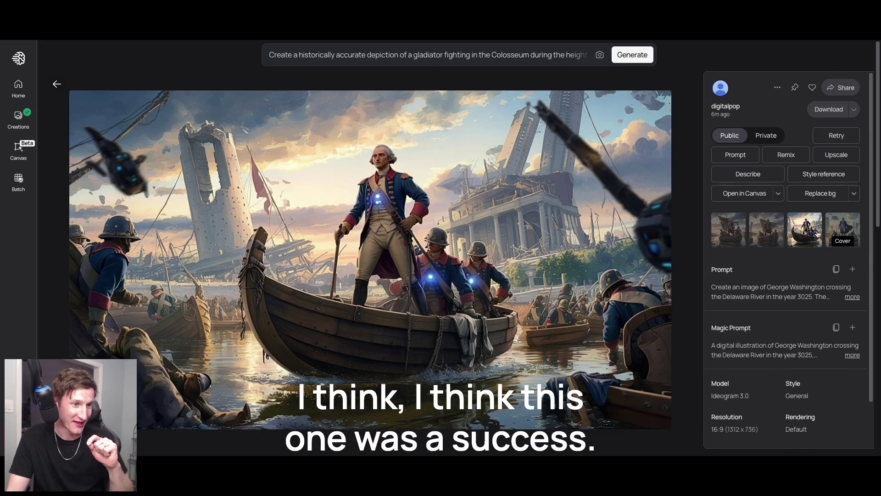
{"action": "left_click", "coordinate": [832, 233]}
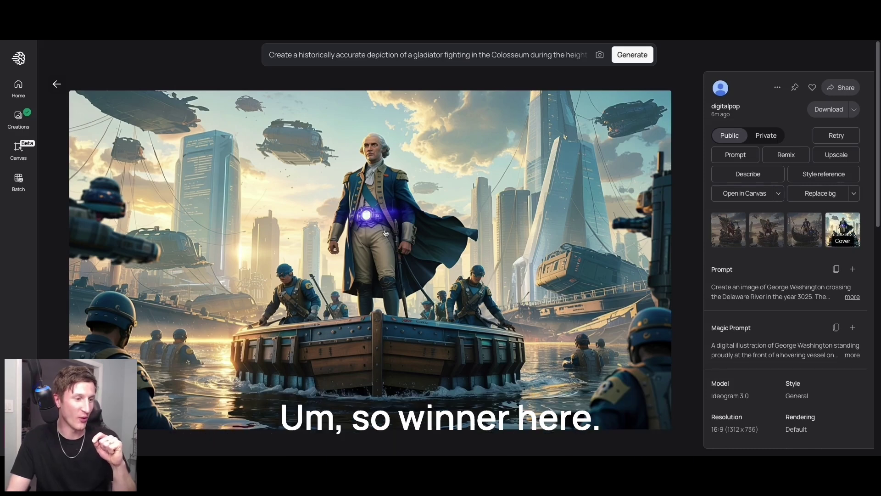
- Return to the gallery, open the Ship of Theseus generation and compare its four variations, ending on the first one
{"action": "left_click", "coordinate": [56, 84]}
{"action": "left_click", "coordinate": [259, 294]}
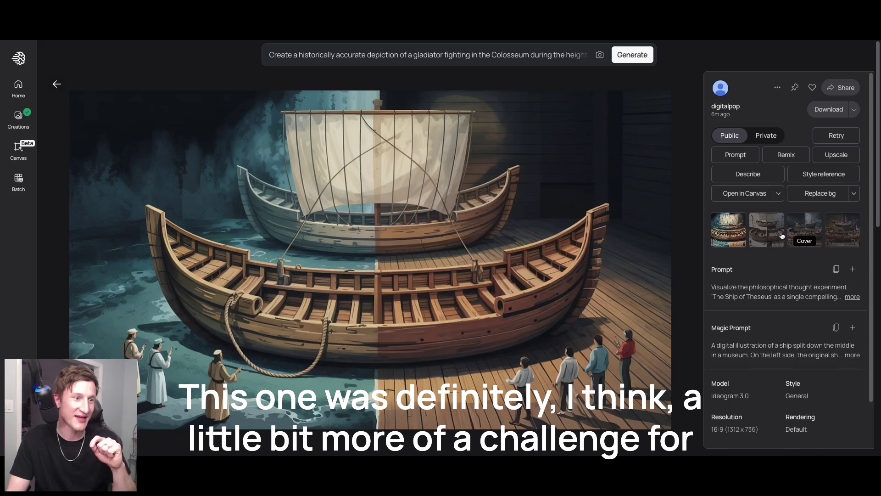
{"action": "left_click", "coordinate": [762, 234]}
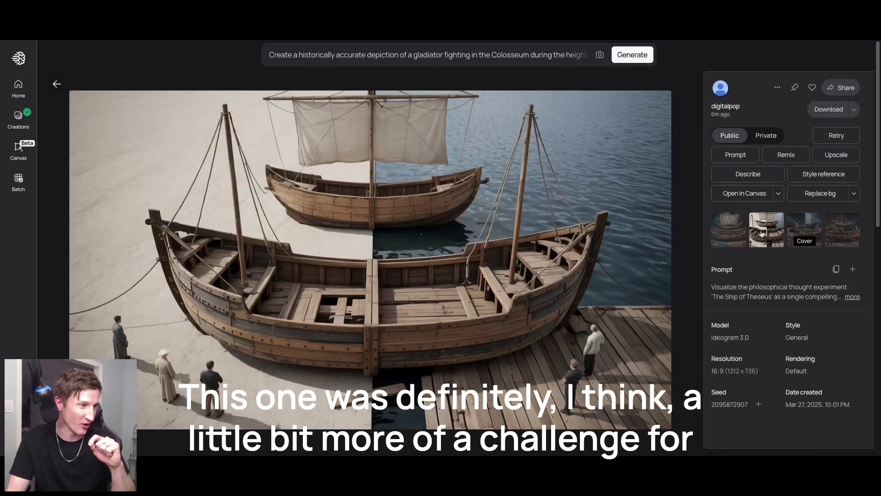
{"action": "left_click", "coordinate": [816, 231]}
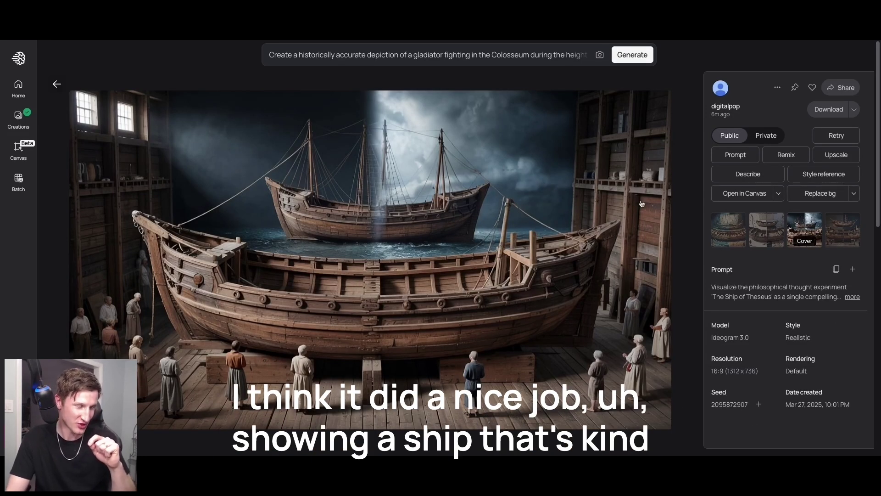
{"action": "left_click", "coordinate": [853, 232]}
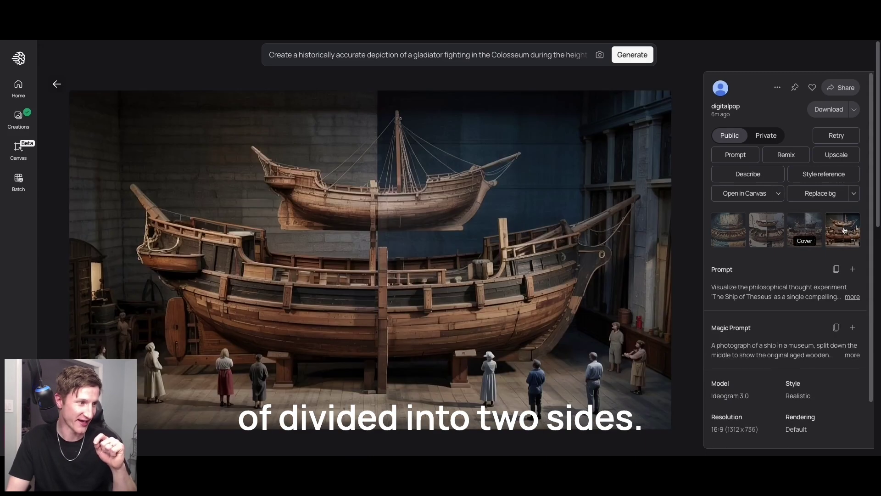
{"action": "left_click", "coordinate": [745, 234]}
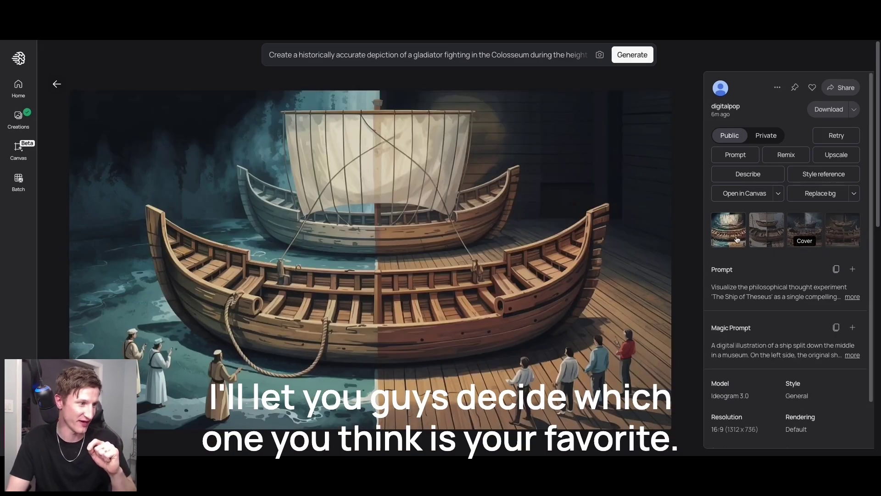
{"action": "left_click", "coordinate": [765, 239]}
{"action": "left_click", "coordinate": [798, 232]}
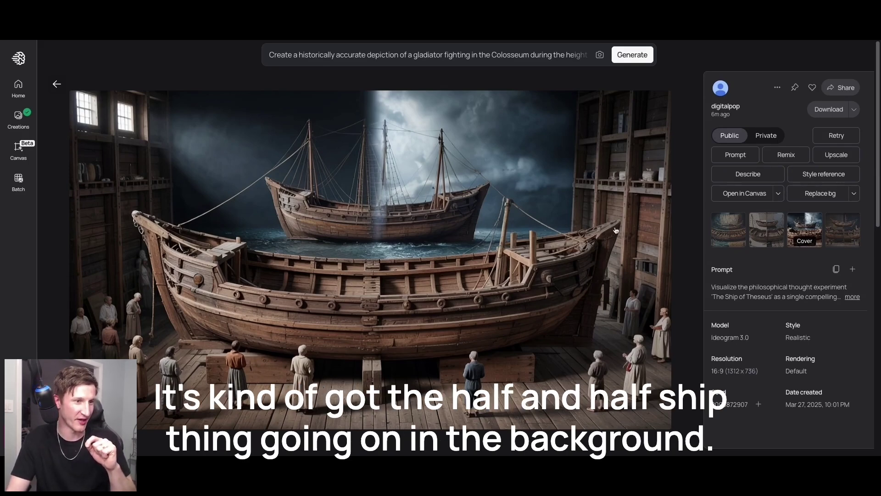
{"action": "left_click", "coordinate": [724, 239]}
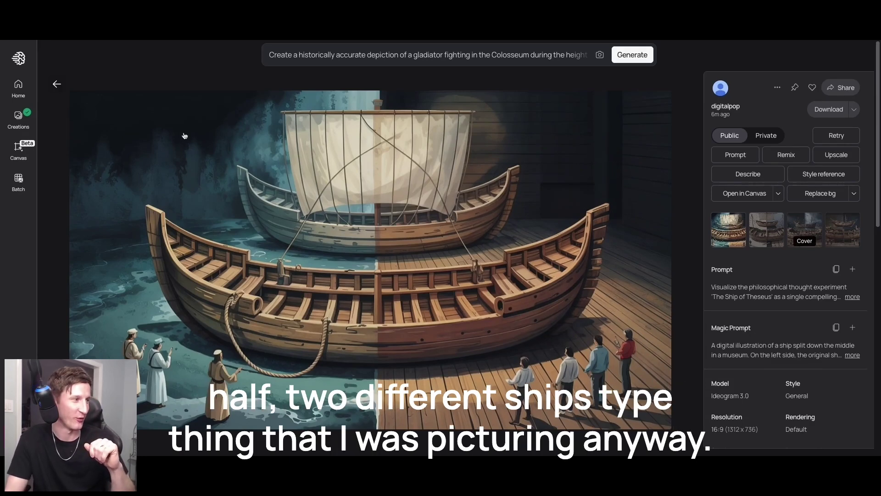
- Return to the gallery, open the crystal water pitcher generation and view its four variations one after another
{"action": "left_click", "coordinate": [55, 85]}
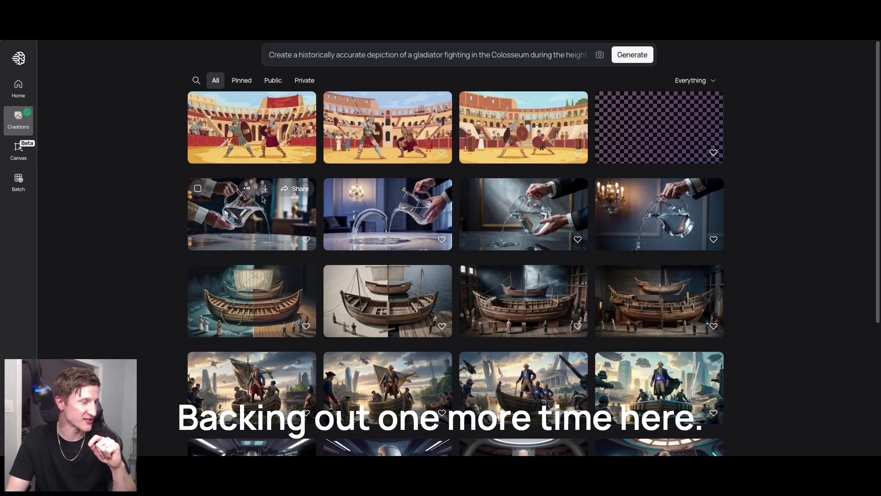
{"action": "left_click", "coordinate": [257, 214]}
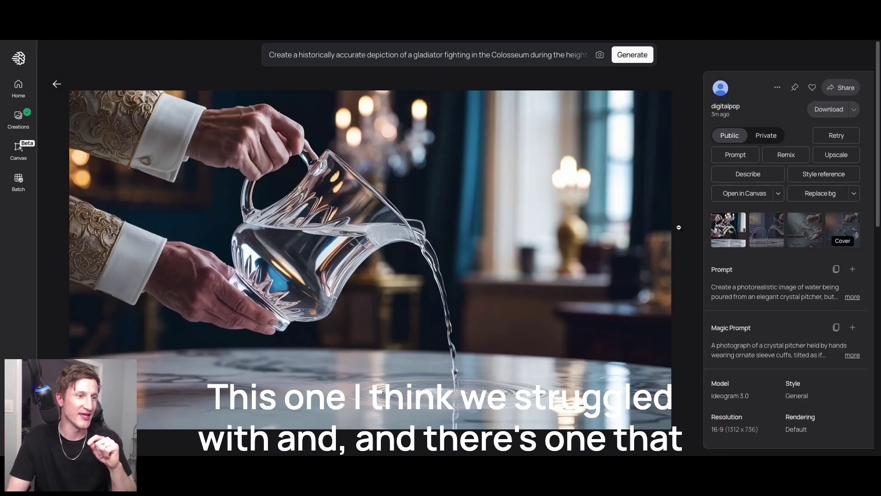
{"action": "left_click", "coordinate": [765, 234]}
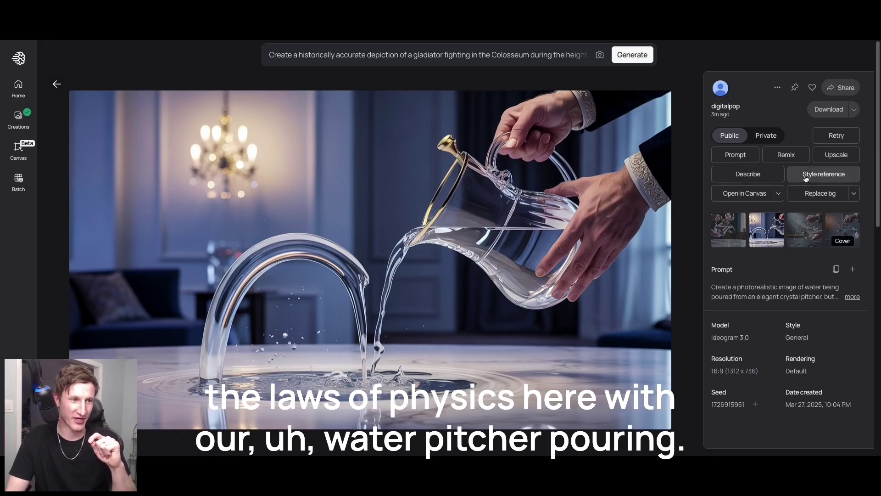
{"action": "left_click", "coordinate": [806, 220]}
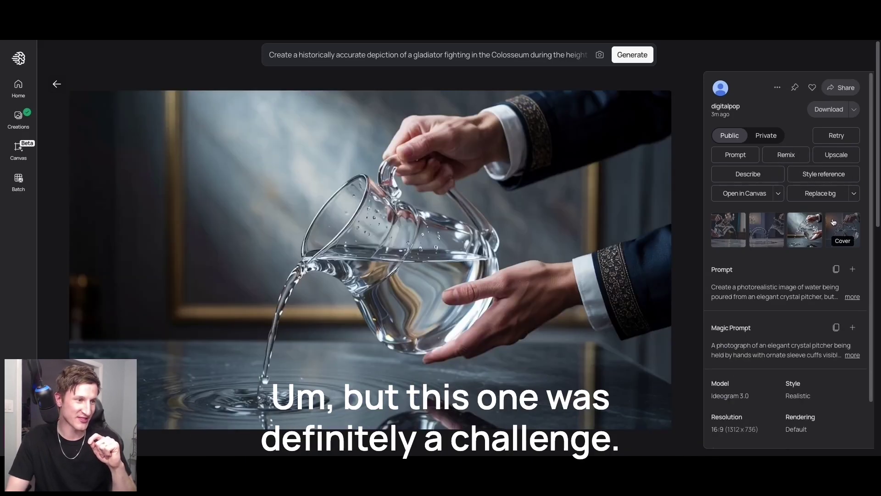
{"action": "left_click", "coordinate": [839, 222]}
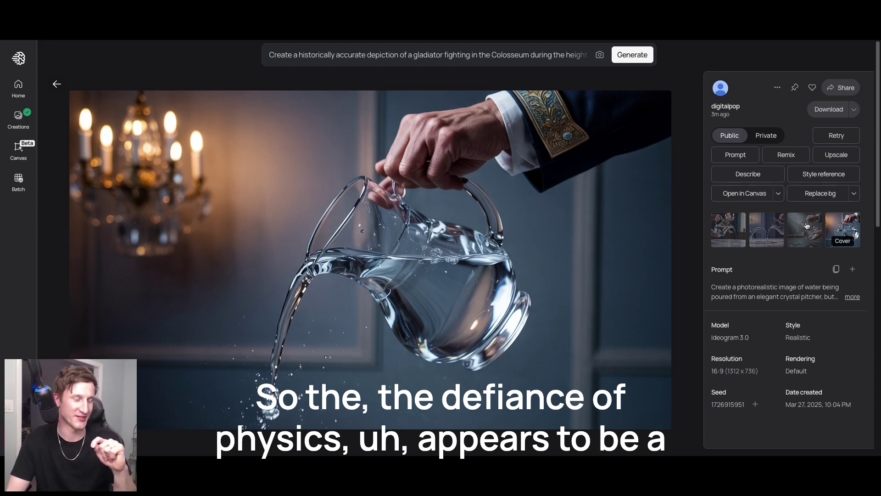
- Return to the gallery, open the Colosseum gladiator generation and view its four variations through to the last
{"action": "left_click", "coordinate": [60, 87]}
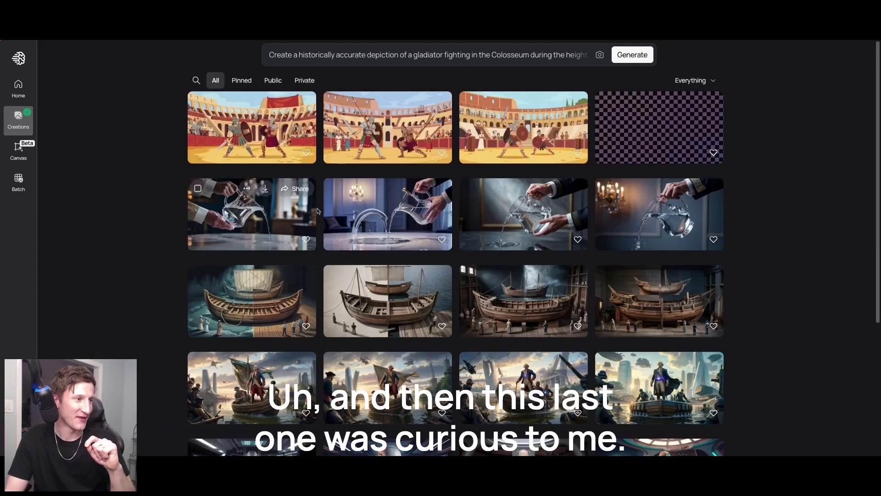
{"action": "left_click", "coordinate": [276, 154]}
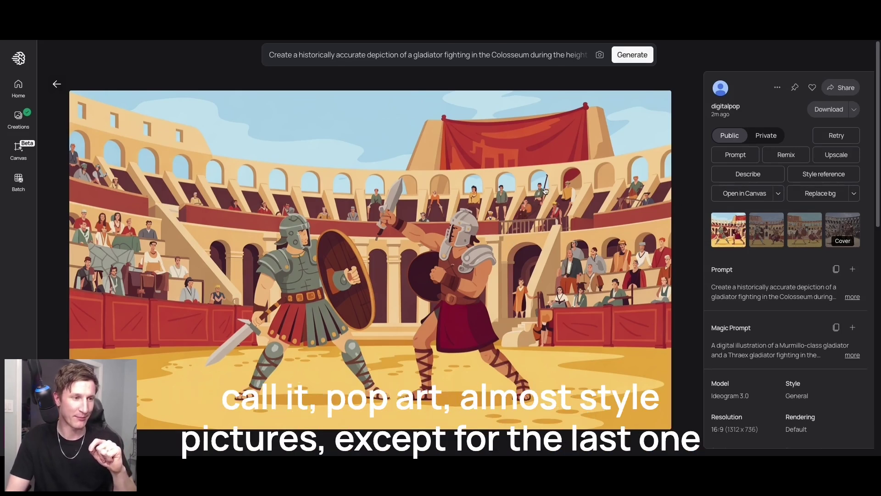
{"action": "left_click", "coordinate": [762, 228]}
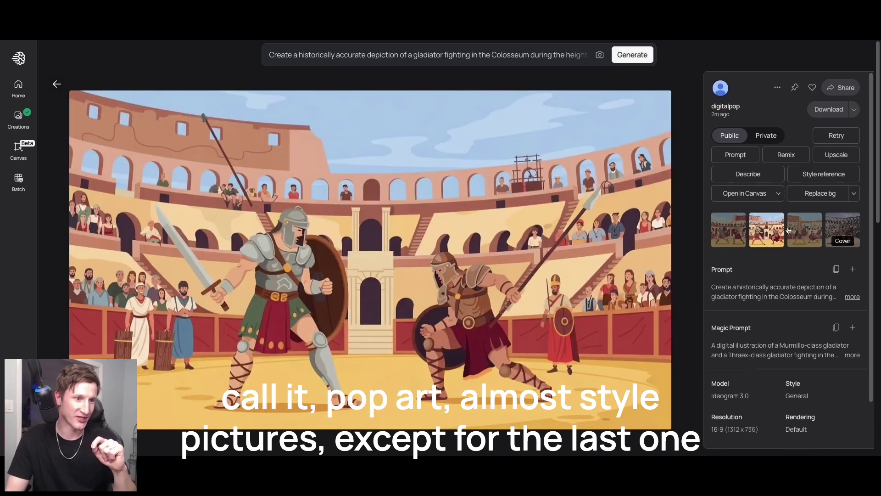
{"action": "left_click", "coordinate": [799, 230]}
{"action": "left_click", "coordinate": [825, 229]}
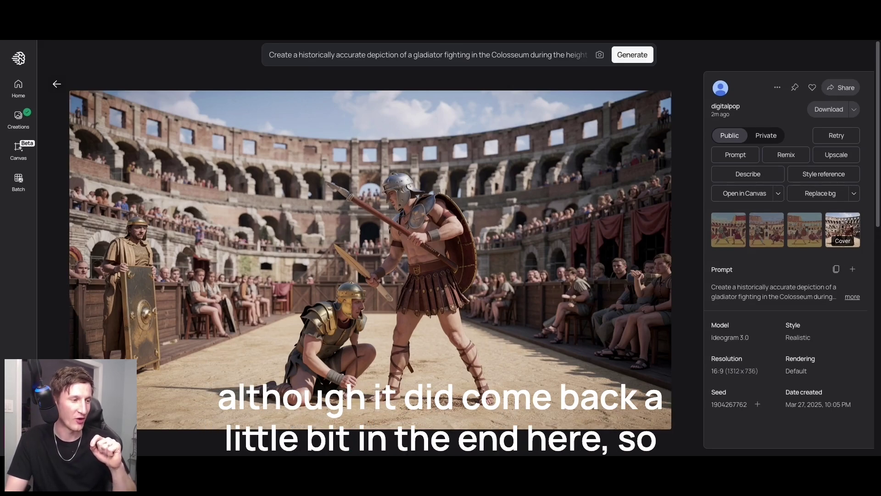
- Return to the gallery and reopen the fourth George Washington variation and the fourth Colosseum gladiator variation for another look
{"action": "left_click", "coordinate": [56, 86]}
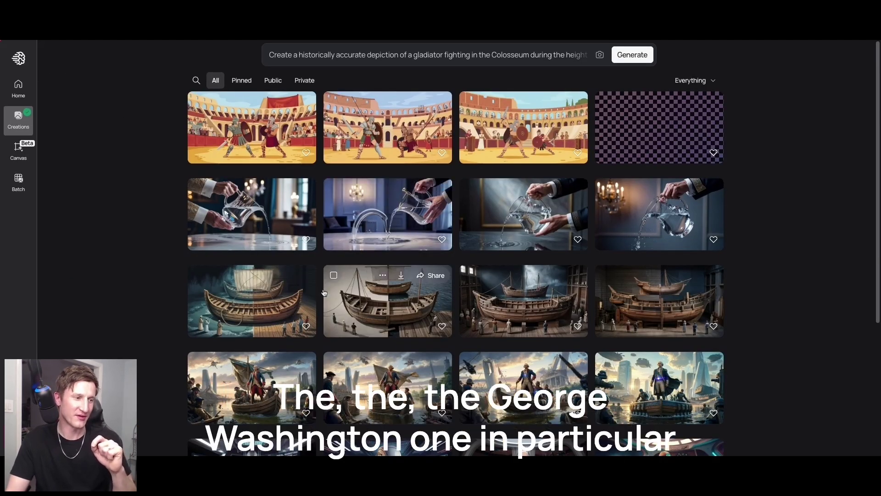
{"action": "left_click", "coordinate": [655, 393]}
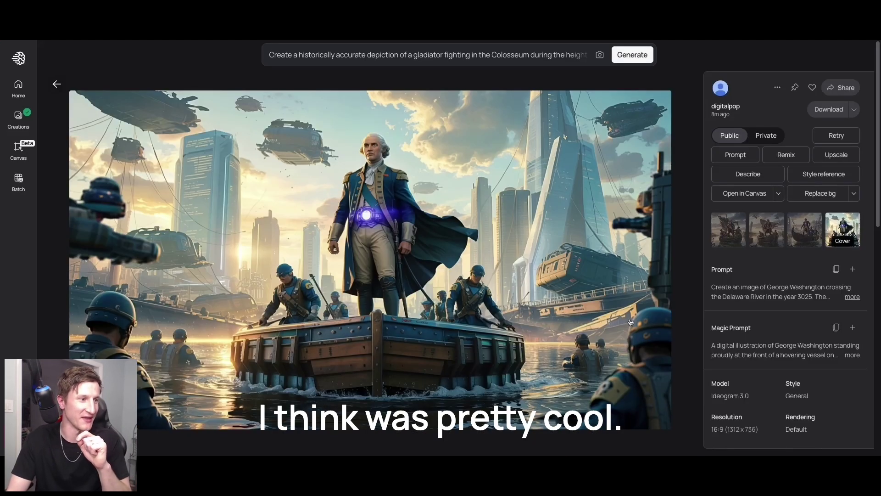
{"action": "left_click", "coordinate": [56, 84]}
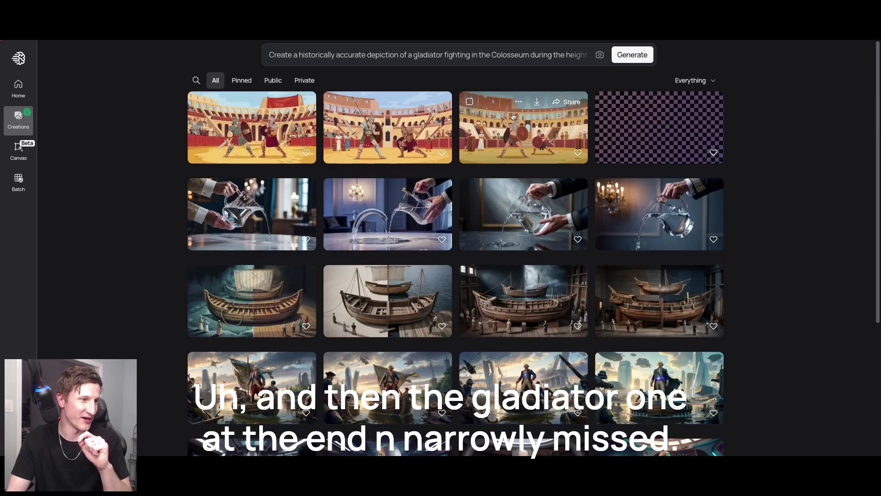
{"action": "left_click", "coordinate": [623, 132]}
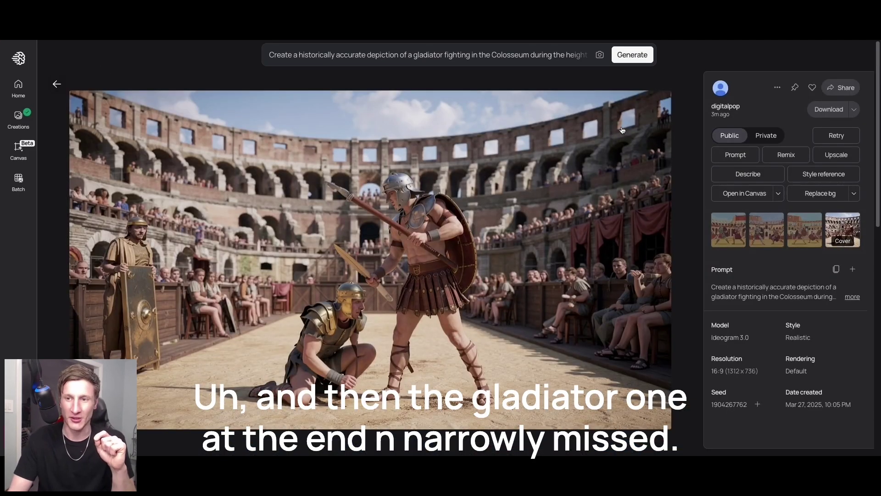
{"action": "left_click", "coordinate": [57, 84]}
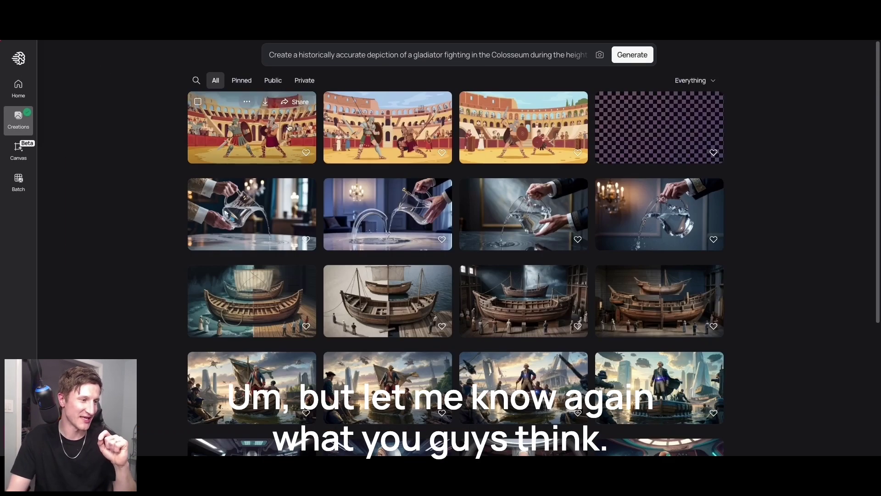
- Replace the prompt with "Create a neon sign that reads The AI Marketing Navigator" and generate the images
{"action": "left_click", "coordinate": [394, 55]}
{"action": "key", "text": "ctrl+a"}
{"action": "key", "text": "BackSpace"}
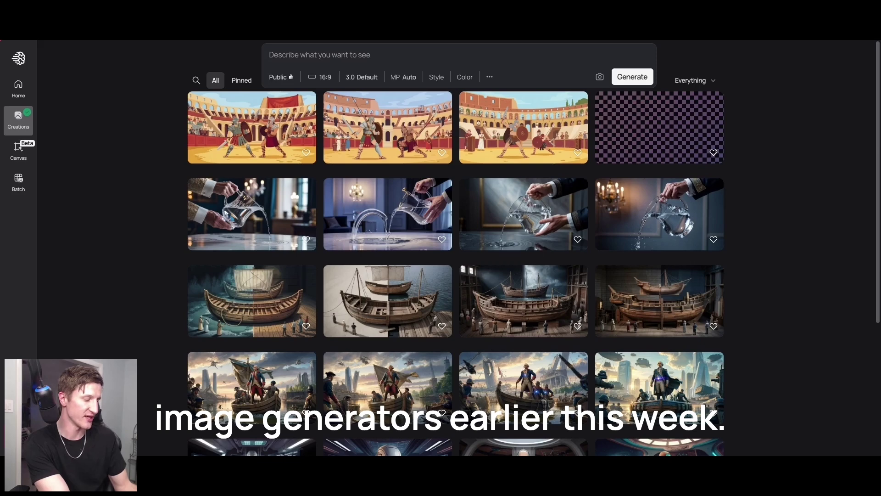
{"action": "type", "text": "Create a n"}
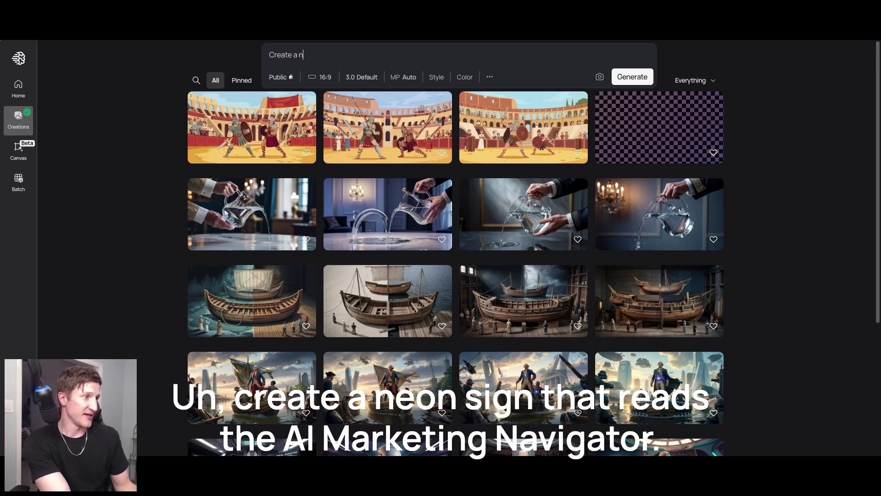
{"action": "type", "text": "eon sign that re"}
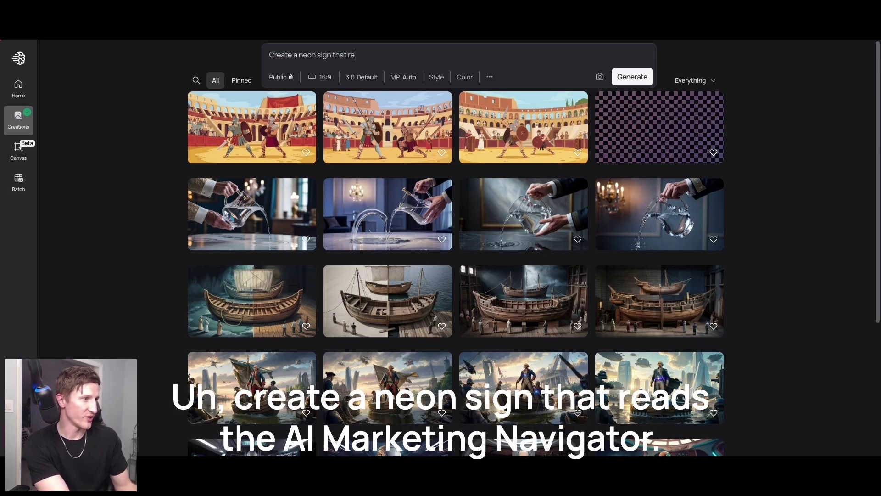
{"action": "type", "text": "ads The"}
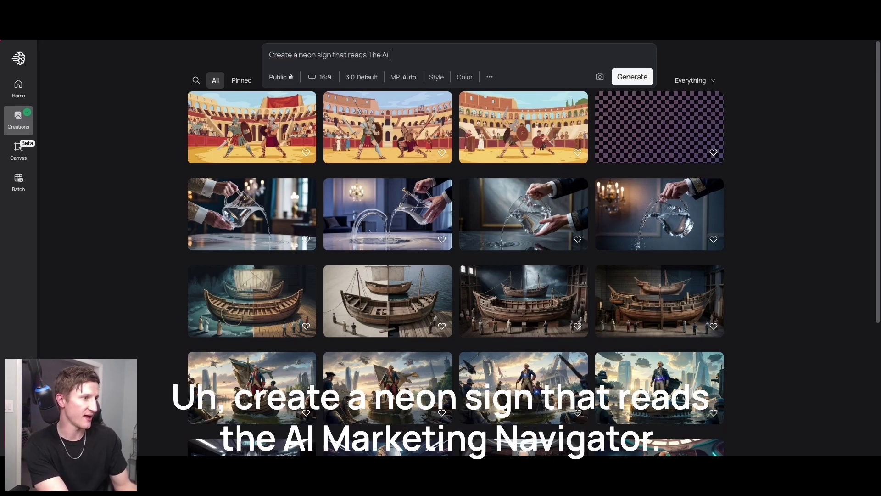
{"action": "type", "text": " AI Marketing "}
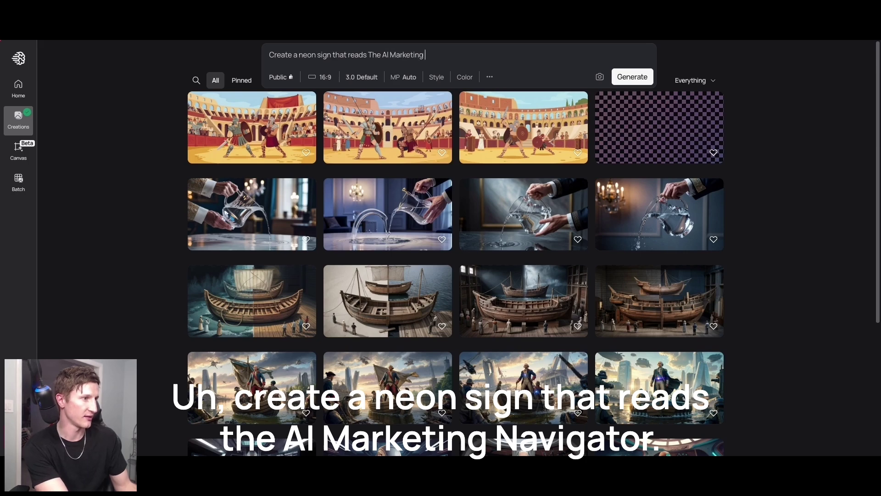
{"action": "type", "text": "Navigator"}
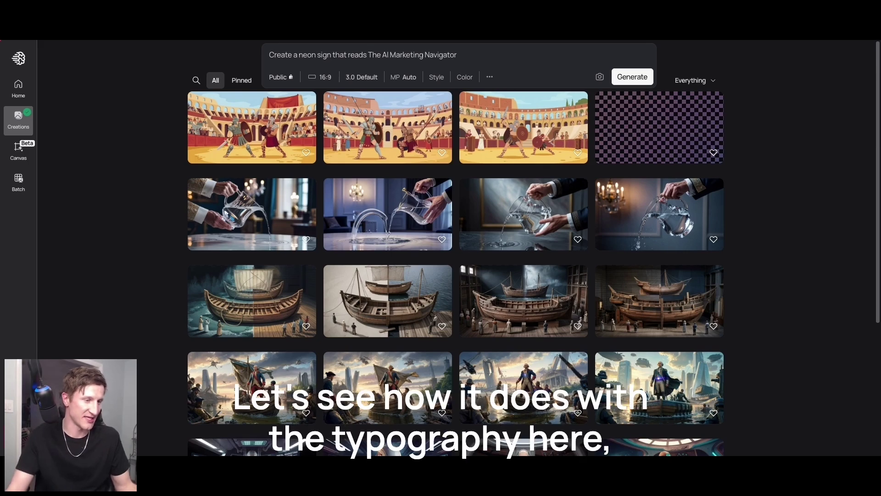
{"action": "left_click", "coordinate": [619, 77]}
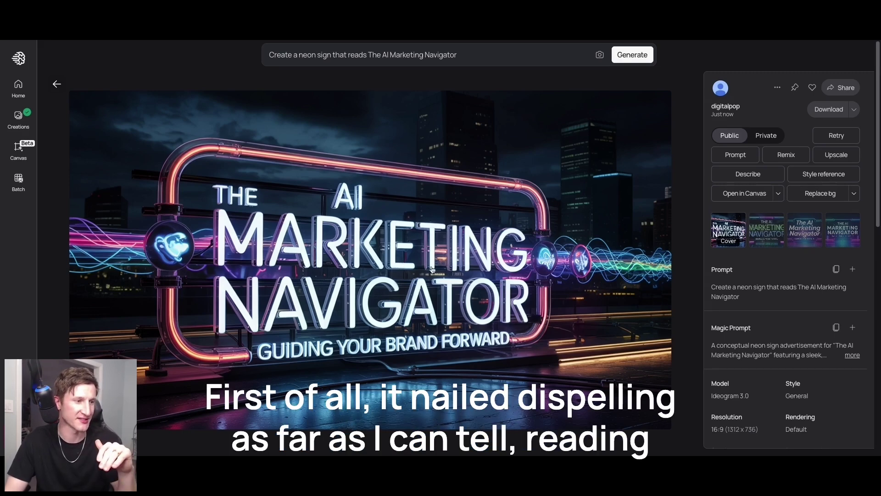
- View the remaining neon sign variations in turn, then go back to the first one and check its cover label
{"action": "left_click", "coordinate": [757, 238]}
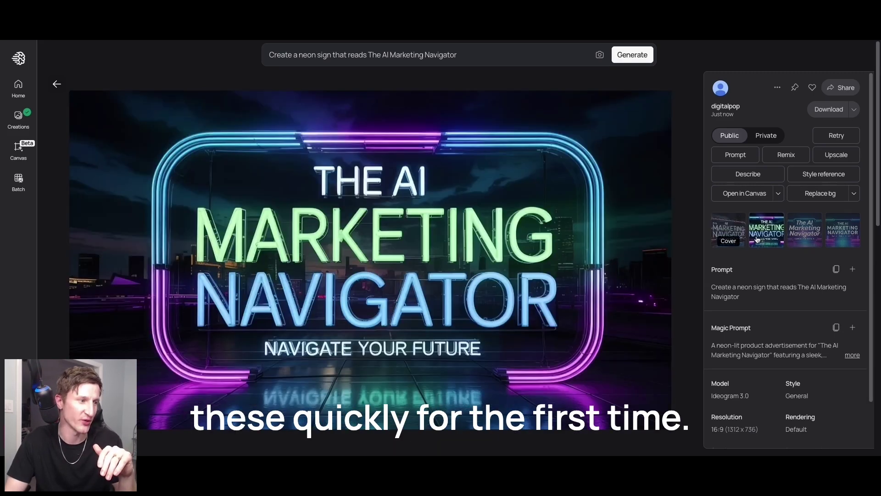
{"action": "left_click", "coordinate": [792, 239]}
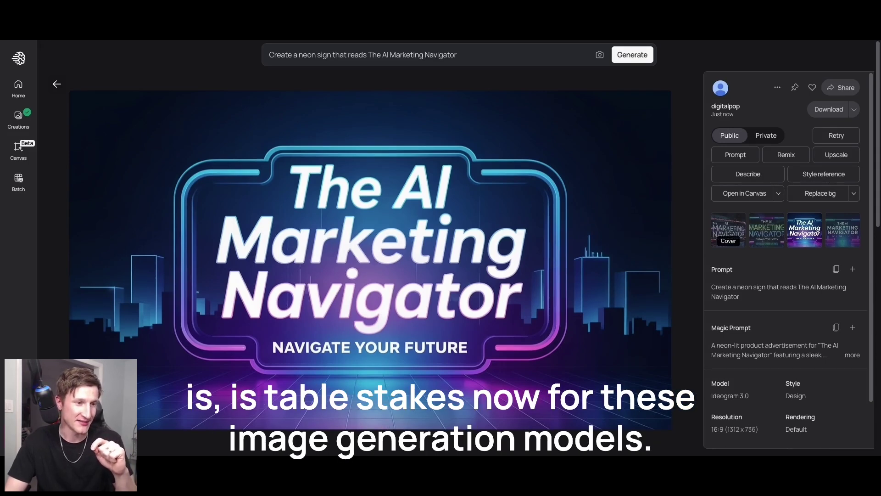
{"action": "left_click", "coordinate": [855, 232]}
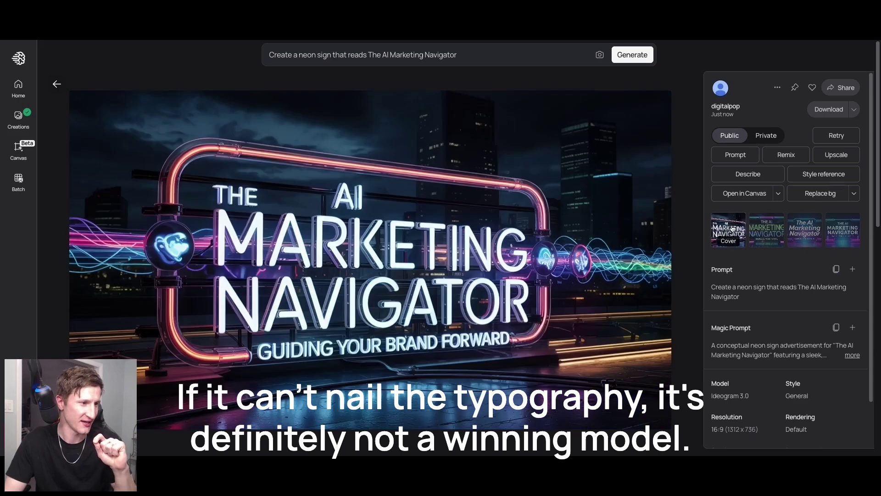
{"action": "left_click", "coordinate": [734, 229]}
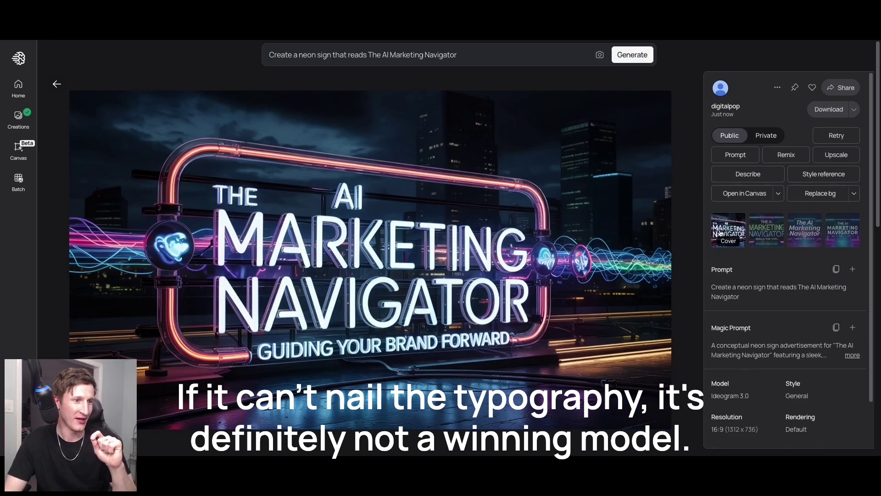
{"action": "mouse_move", "coordinate": [726, 245]}
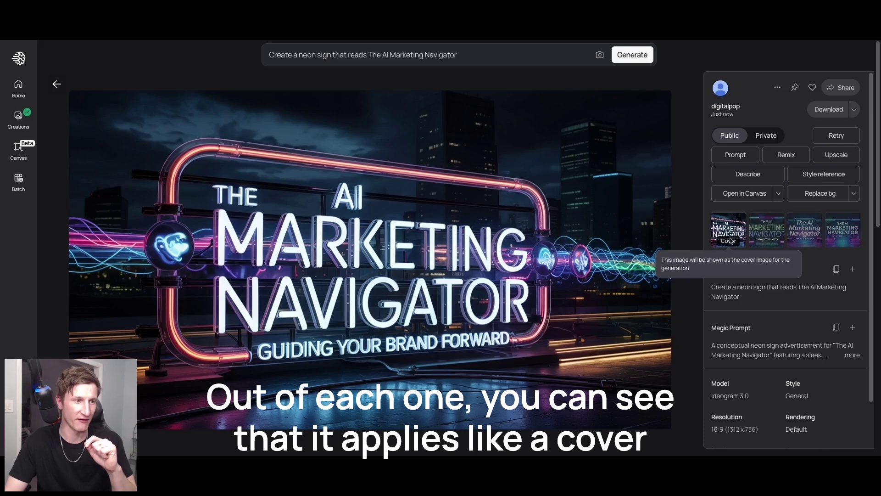
- Check which images serve as covers for the gladiator and George Washington generations by opening each one's fourth variation from the gallery
{"action": "left_click", "coordinate": [56, 84]}
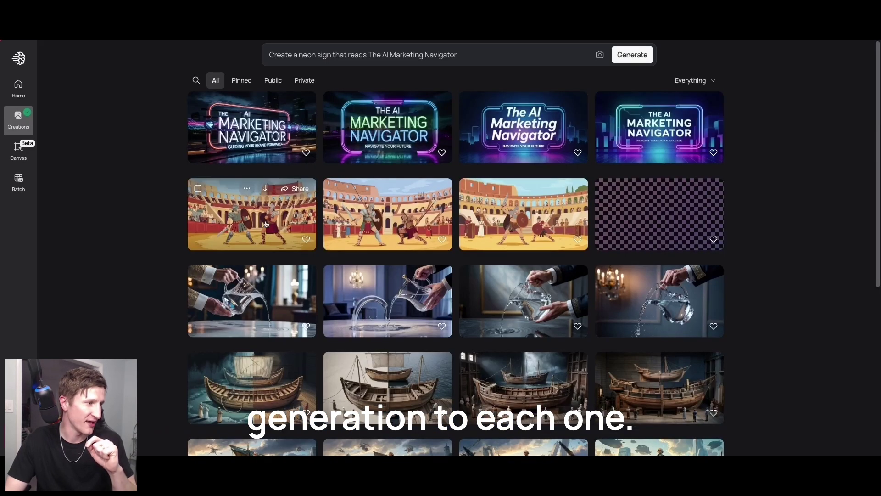
{"action": "left_click", "coordinate": [622, 217]}
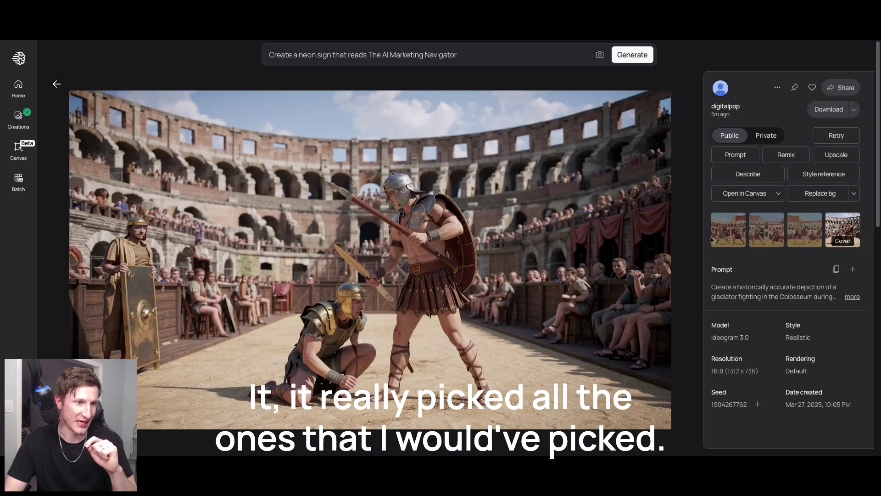
{"action": "left_click", "coordinate": [56, 84]}
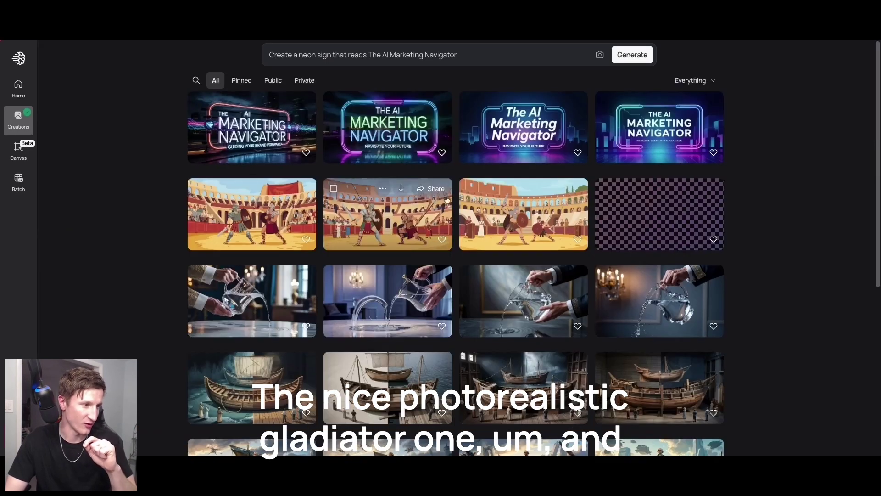
{"action": "scroll", "coordinate": [370, 307], "scroll_direction": "down", "scroll_amount": 2}
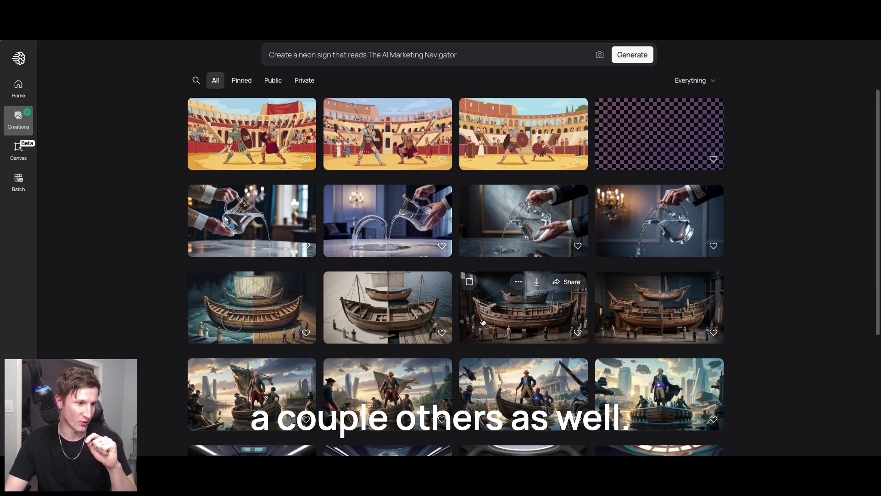
{"action": "left_click", "coordinate": [660, 395]}
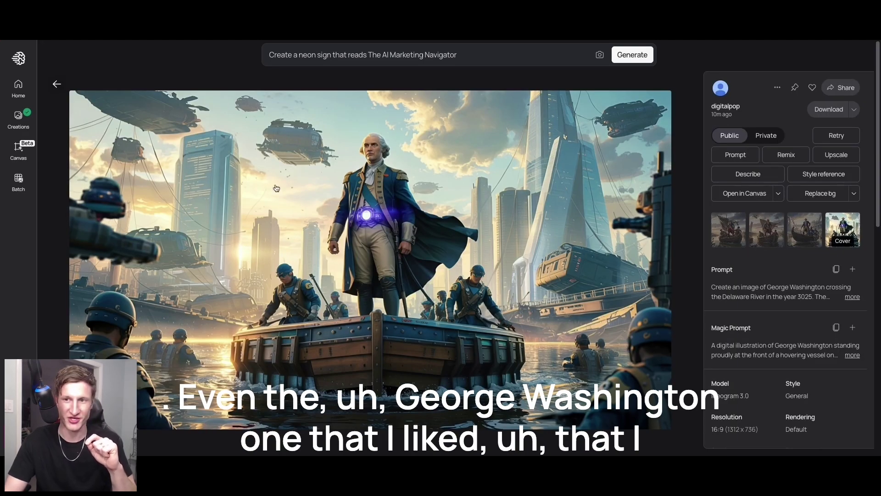